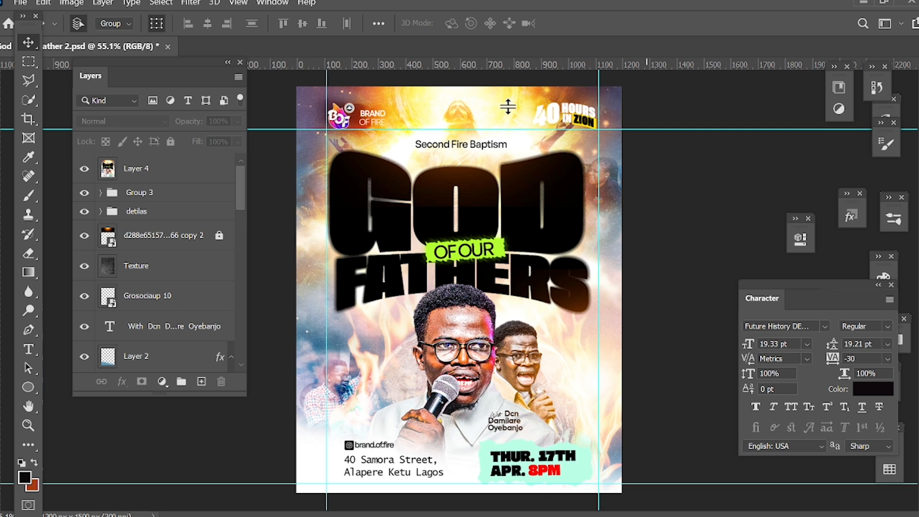
Hide all layers of the poster document down to and including the Background layer
scroll(376, 94, up, 1)
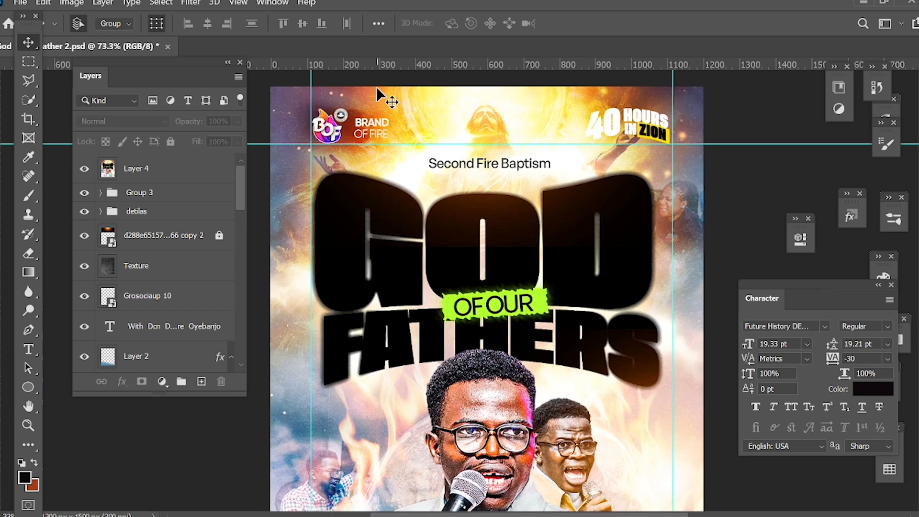
scroll(377, 93, down, 2)
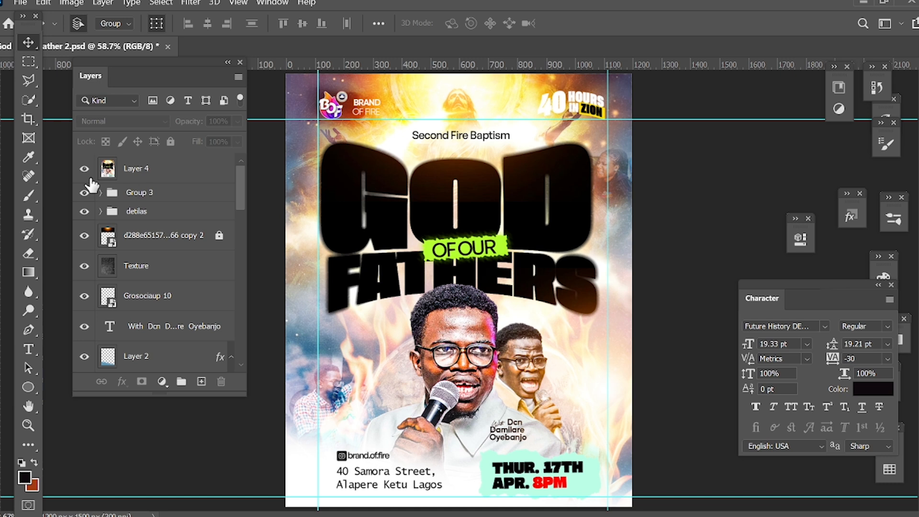
scroll(85, 367, down, 15)
scroll(88, 362, down, 10)
drag(80, 320, 69, 376)
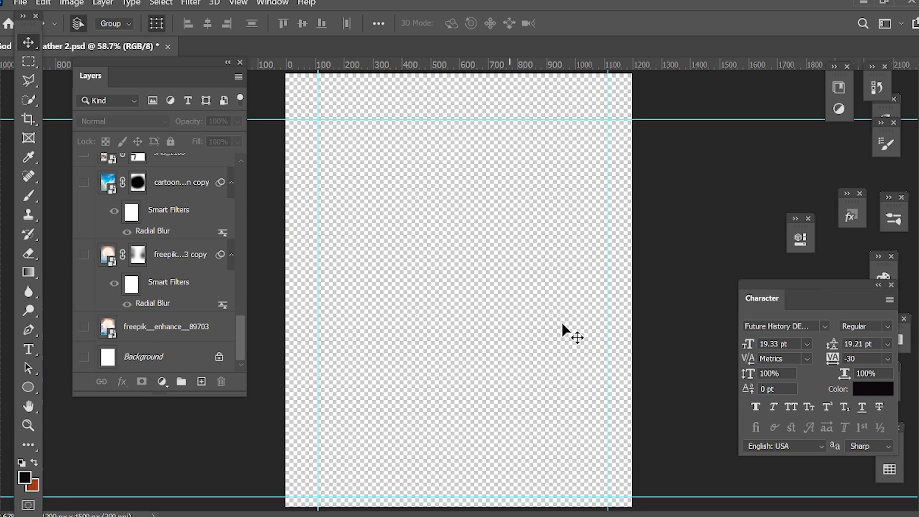
key(ctrl+minus)
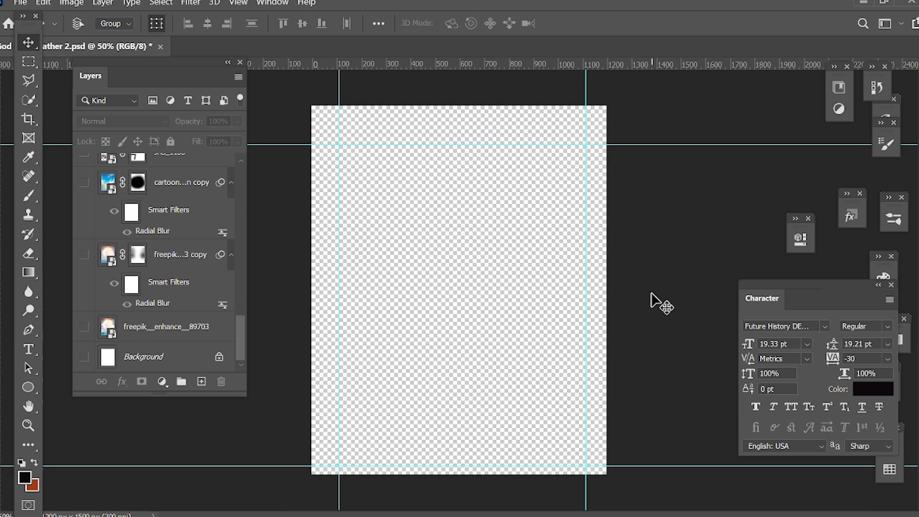
key(ctrl+plus)
key(ctrl+0)
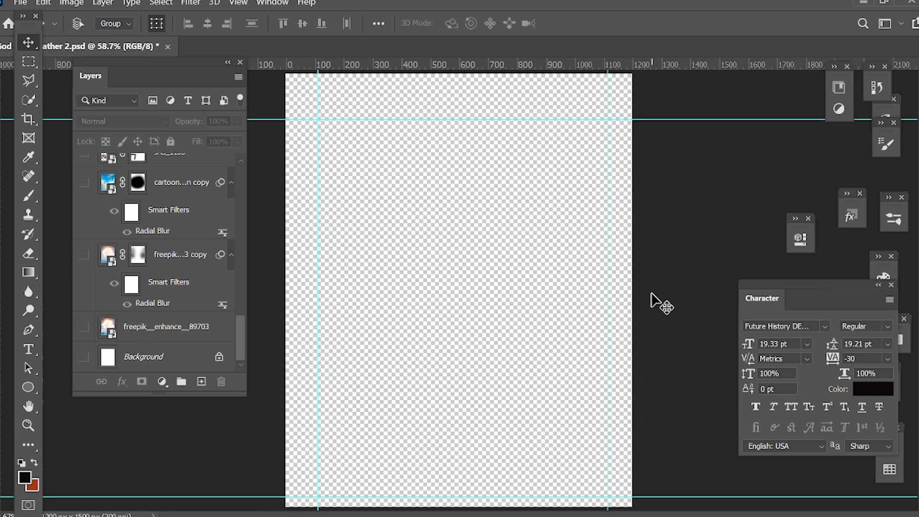
Show the Background and both freepik__enhance__89703 layers, and review the Radial Blur filter settings of the copy
click(84, 357)
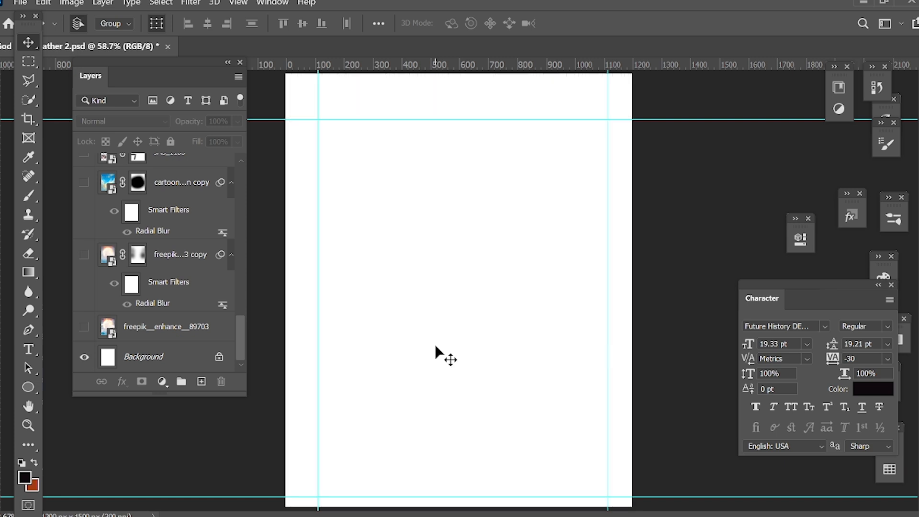
click(84, 326)
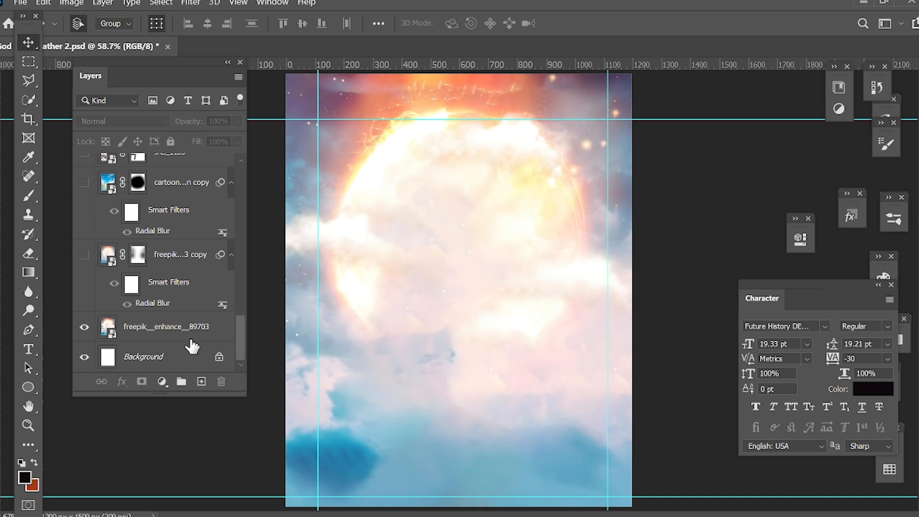
click(84, 255)
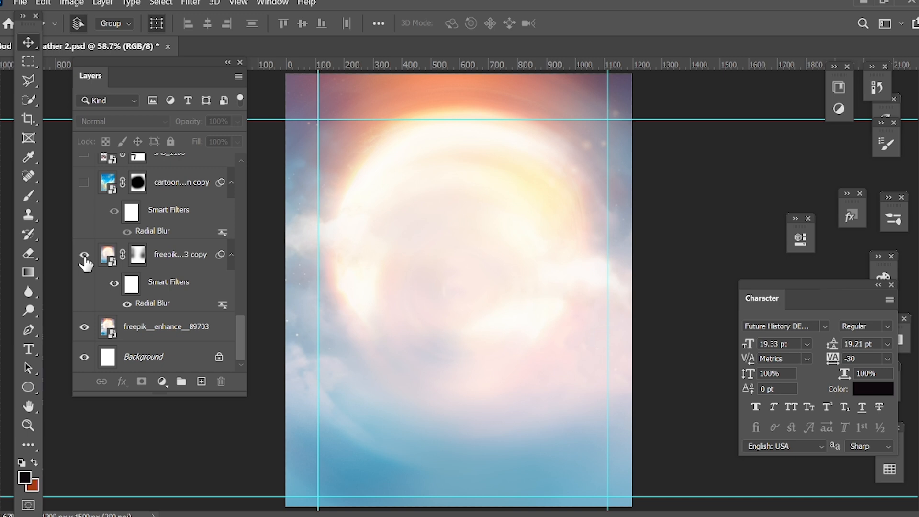
double_click(148, 305)
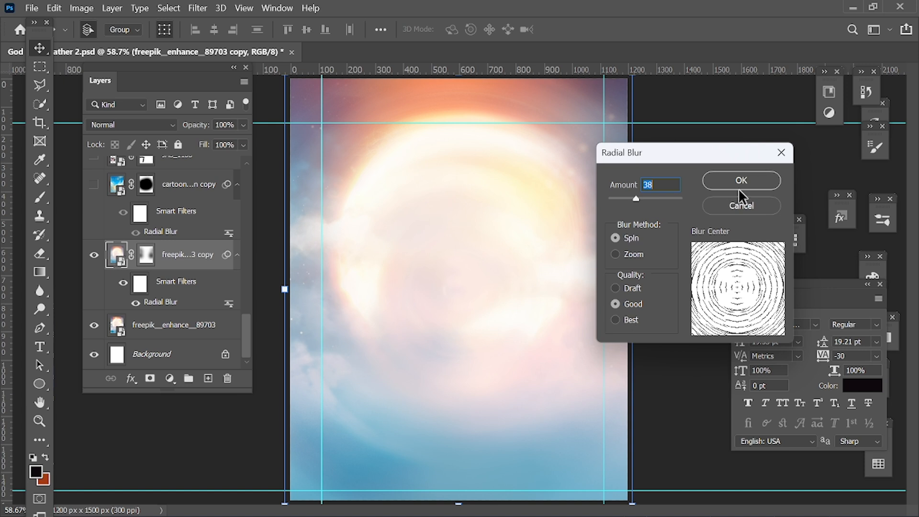
click(754, 182)
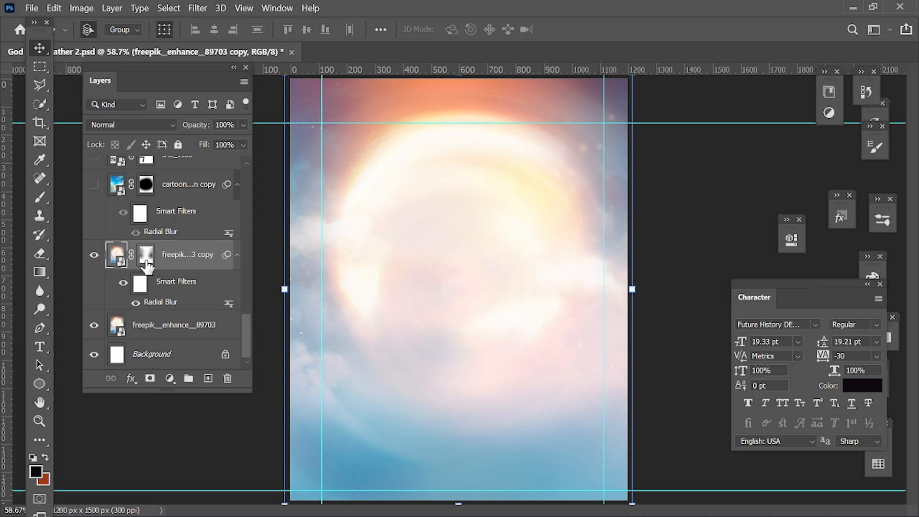
Show and select the cartoon-depiction-gates-heaven copy layer
scroll(94, 254, up, 2)
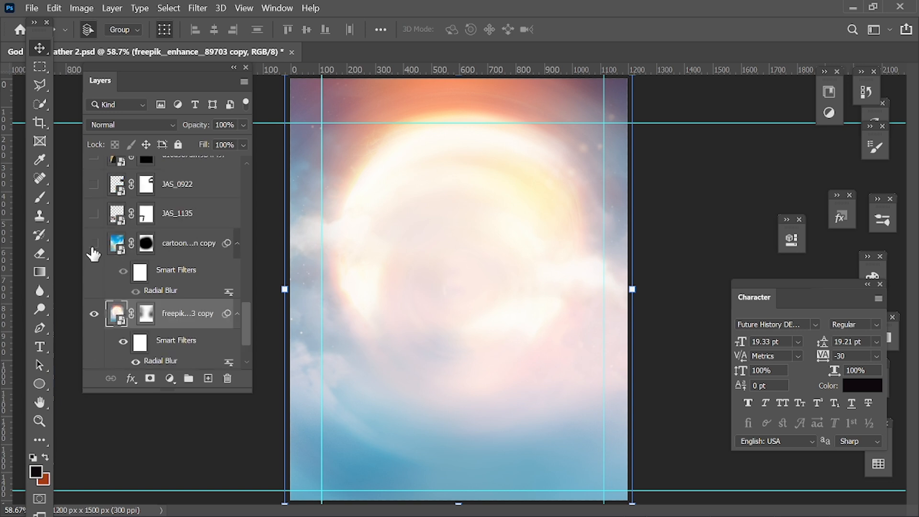
click(93, 244)
click(199, 249)
click(199, 249)
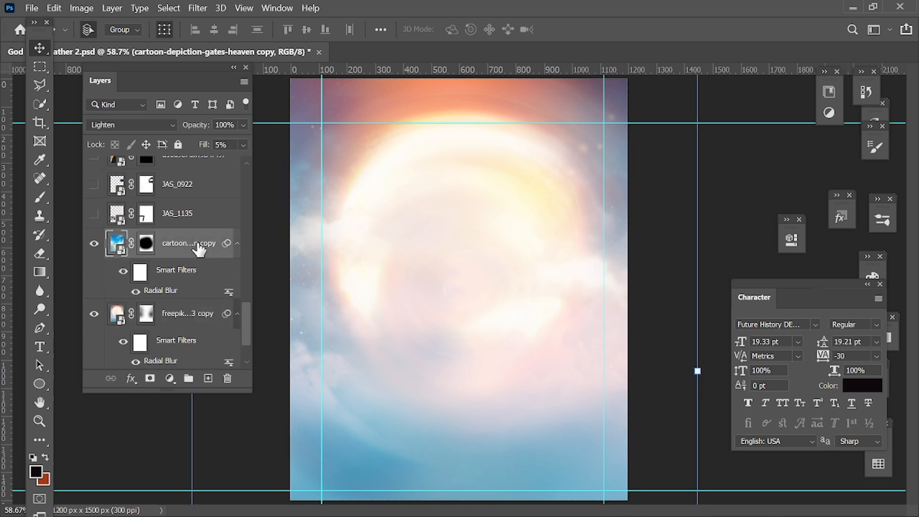
Open the gates-of-heaven layer's smart object to examine its source image, and return to the poster document
double_click(120, 250)
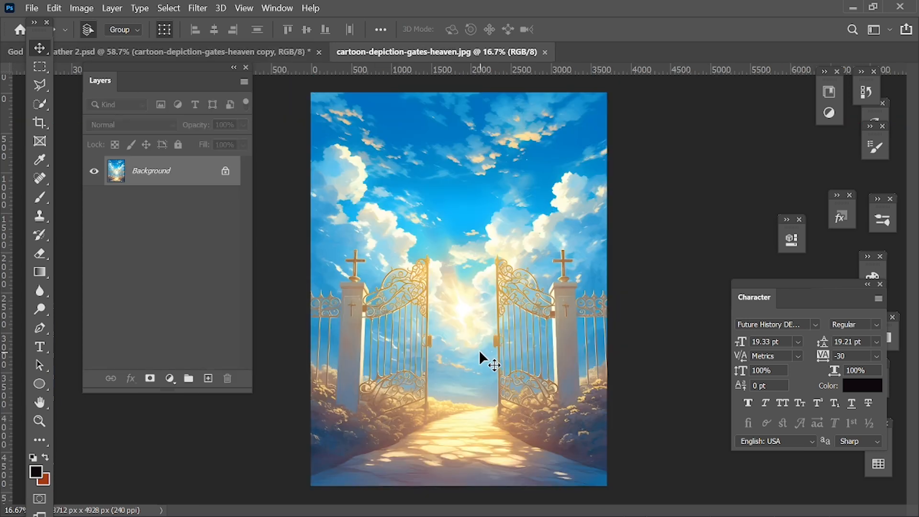
scroll(423, 131, up, 5)
scroll(423, 131, down, 8)
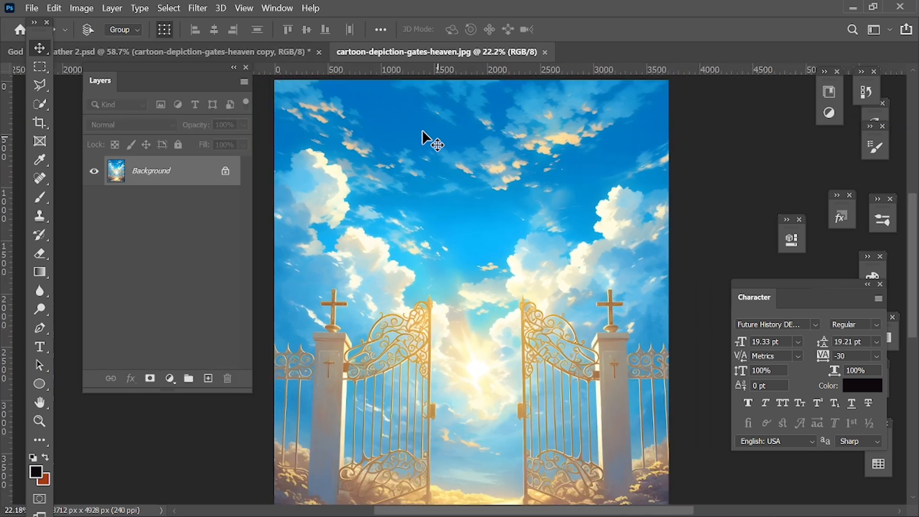
scroll(423, 139, up, 1)
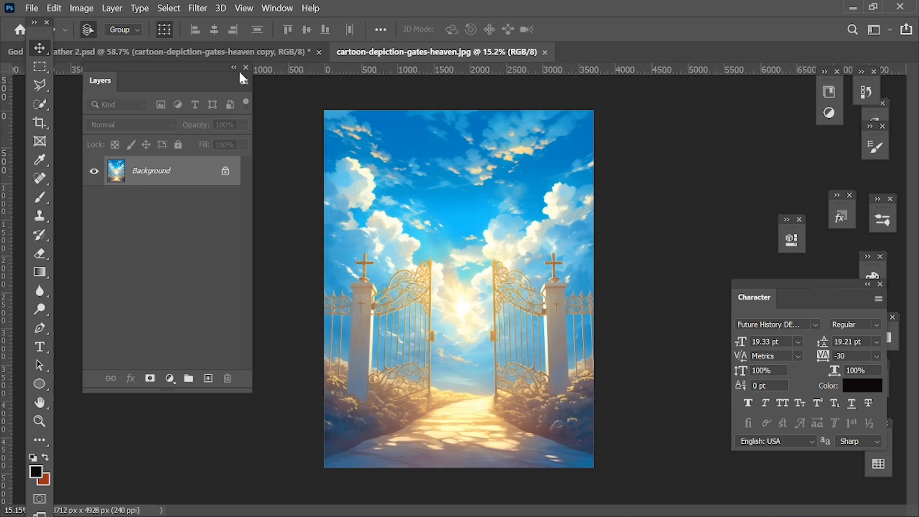
click(141, 52)
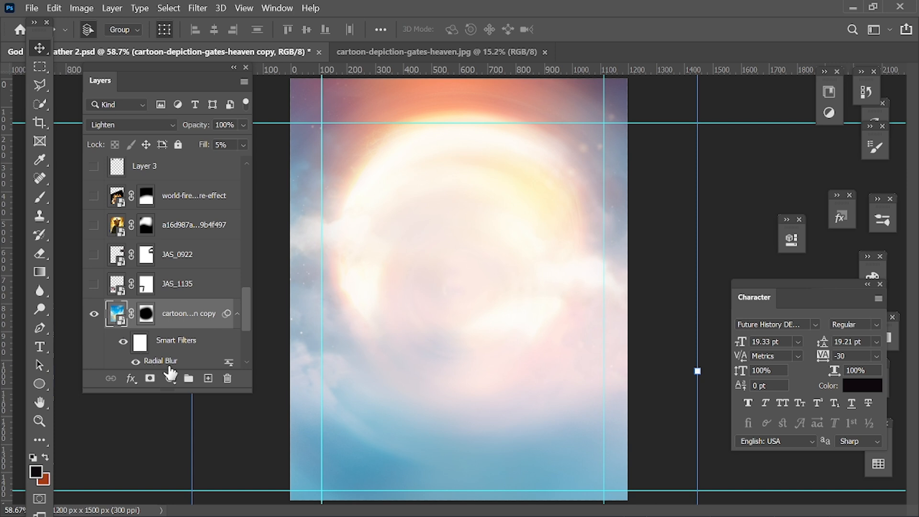
Review the gates-of-heaven layer's Radial Blur settings and its blend mode, keeping Lighten selected
scroll(170, 371, down, 2)
double_click(149, 302)
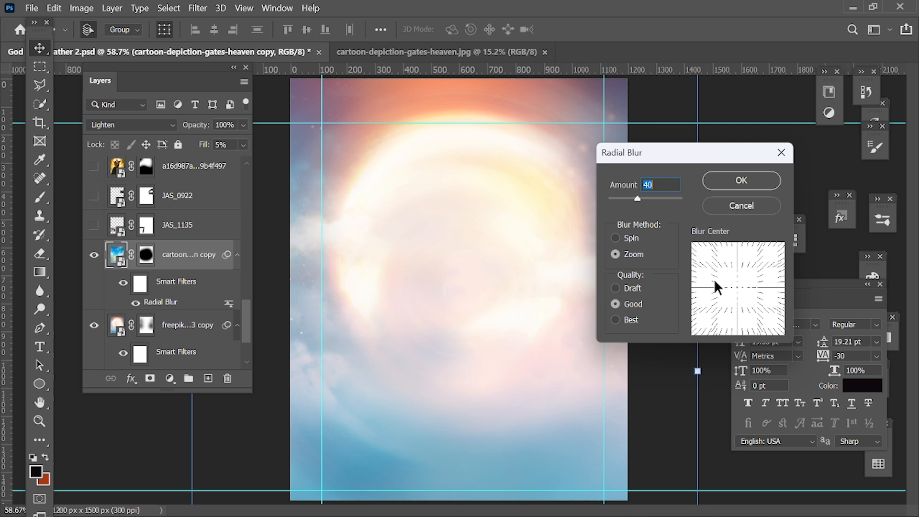
click(742, 182)
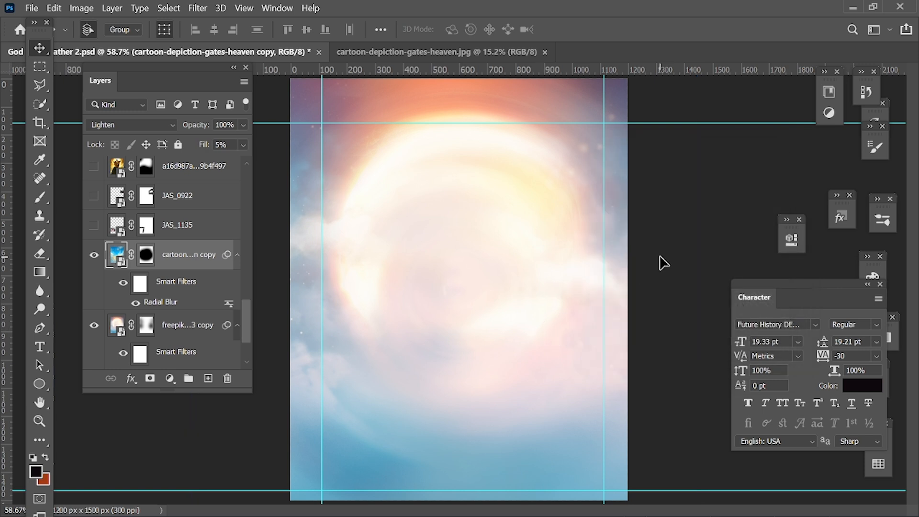
click(663, 262)
click(178, 258)
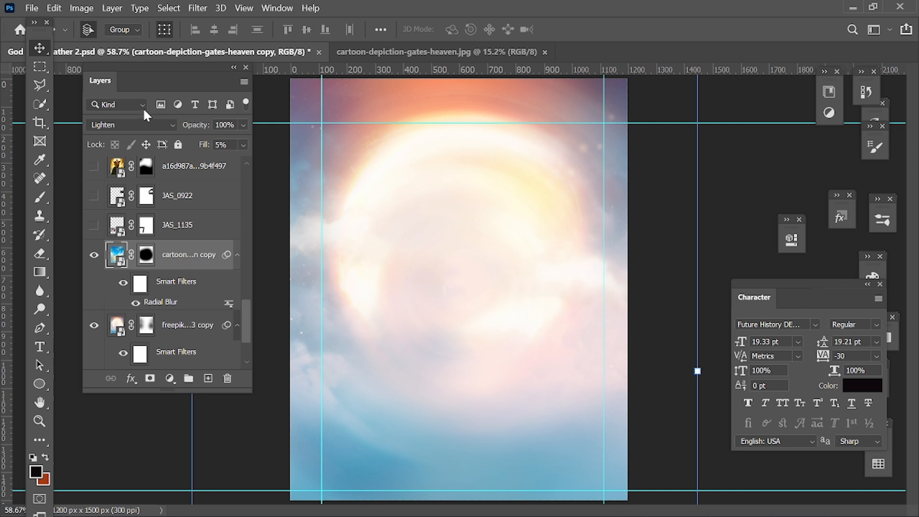
click(141, 123)
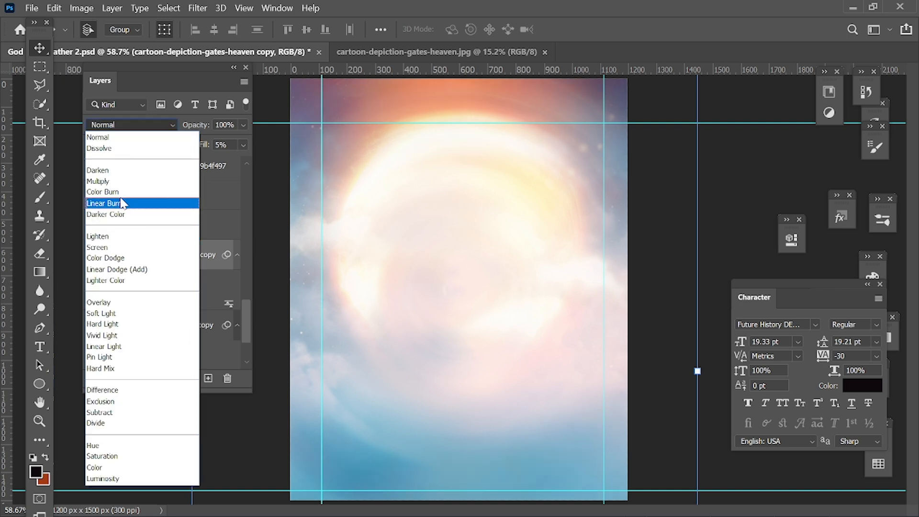
click(159, 237)
Show the JAS_1135 photo layer and inspect the man with the microphone up close
click(94, 231)
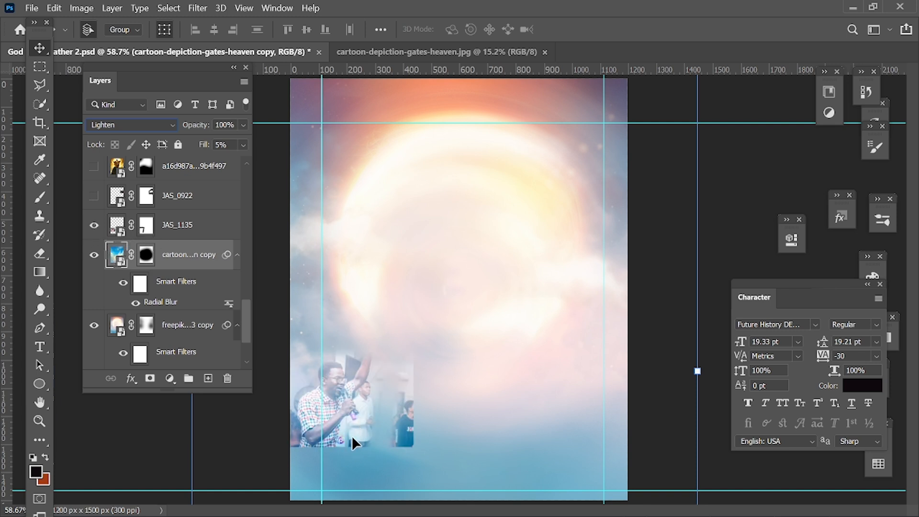
key(ctrl+plus)
key(ctrl+plus)
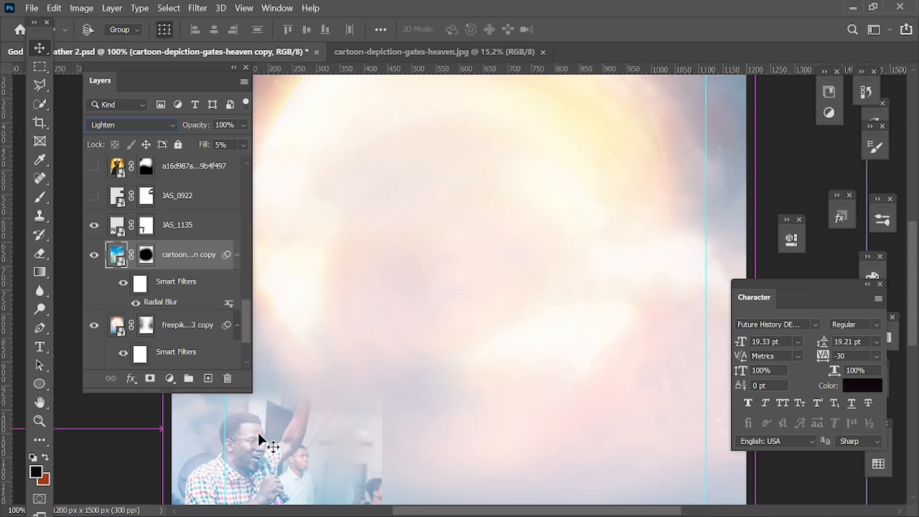
key(ctrl+minus)
click(263, 452)
click(378, 419)
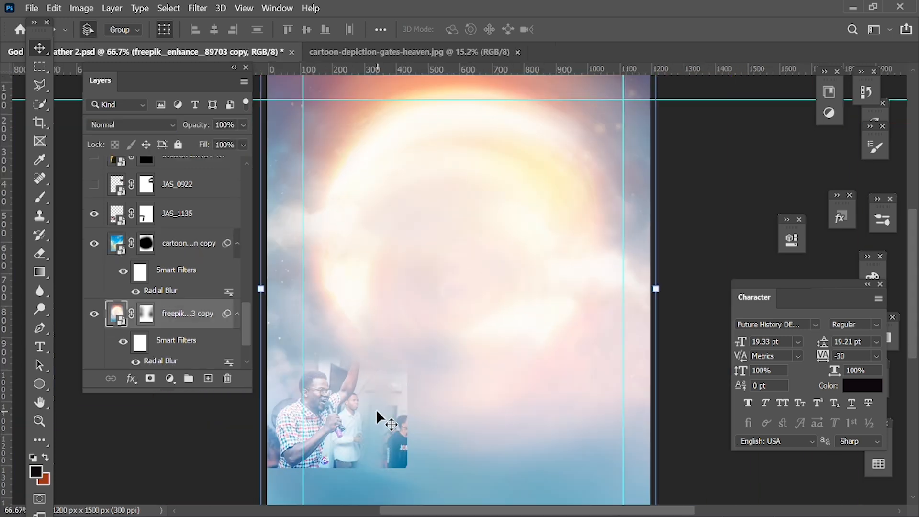
Show the JAS_0922 photo layer and check the blend modes of JAS_0922 and JAS_1135
scroll(115, 343, up, 3)
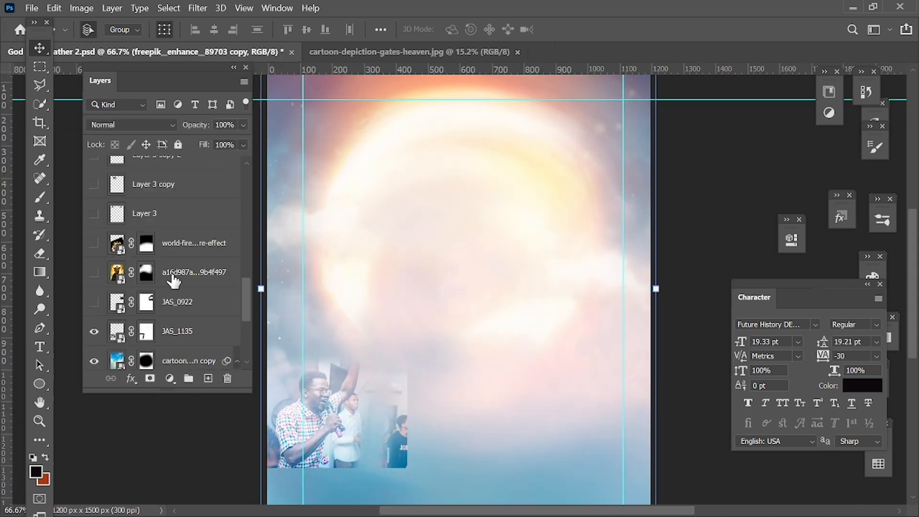
click(94, 302)
click(177, 302)
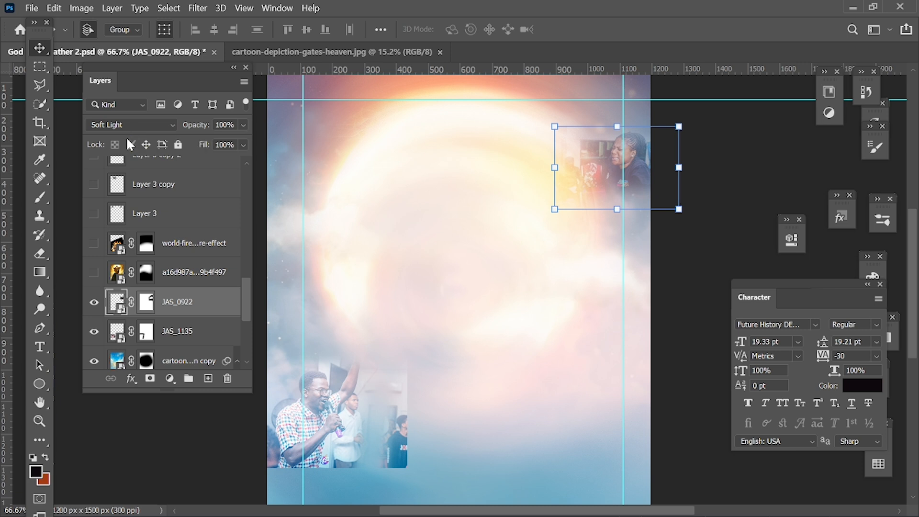
click(169, 343)
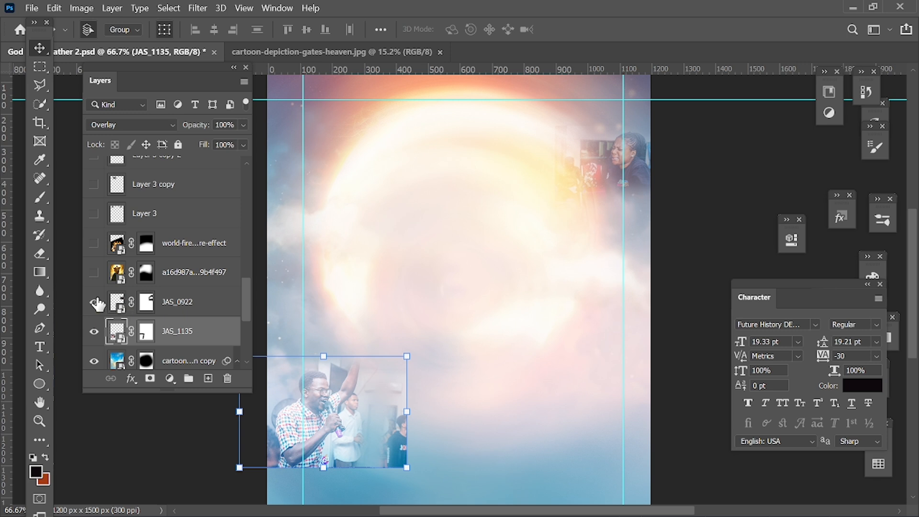
Show the a16d987a…9b4f497 layer, and open its smart object to examine the original image
click(210, 281)
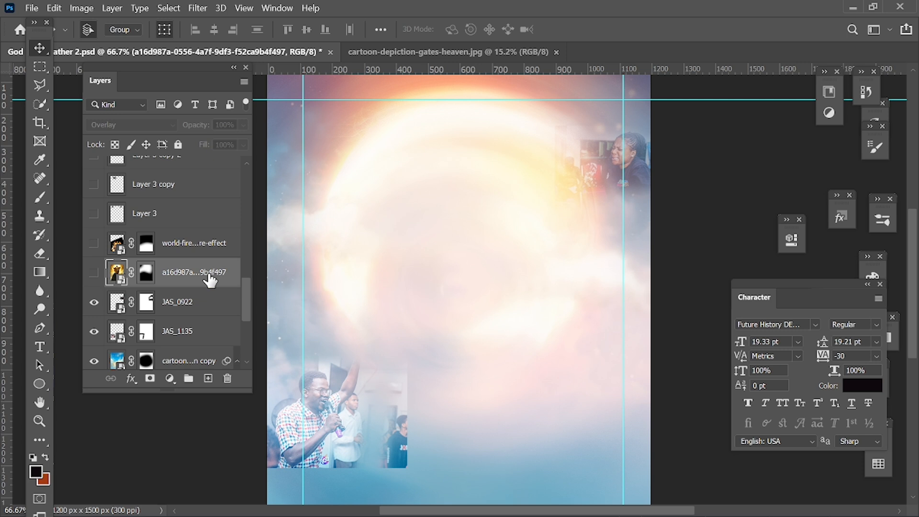
click(94, 274)
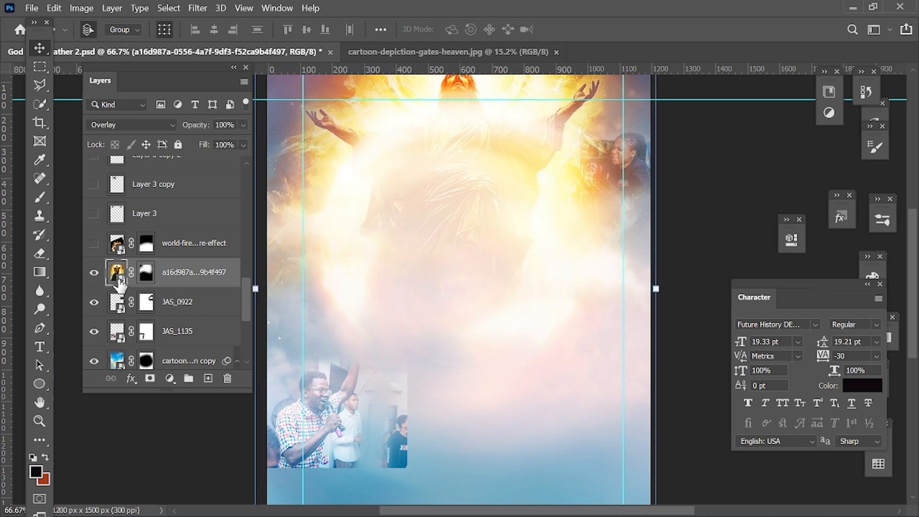
double_click(119, 282)
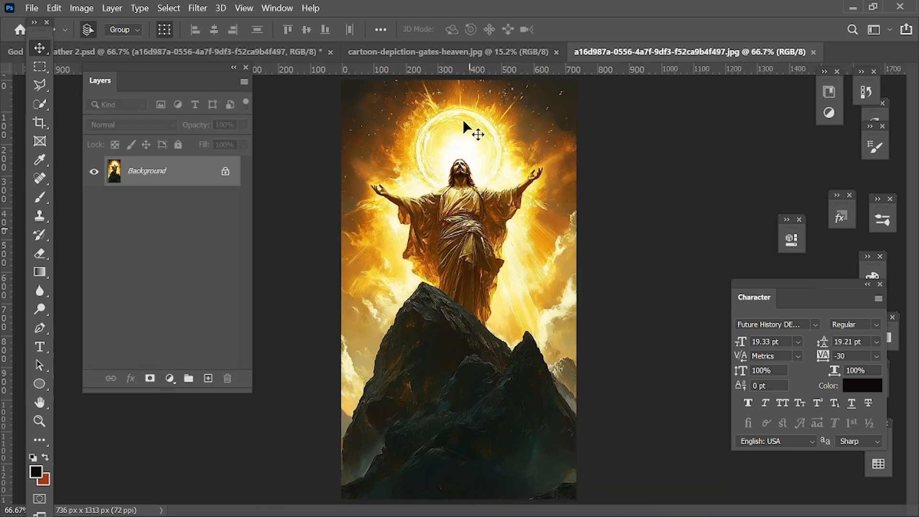
scroll(464, 123, up, 3)
scroll(464, 123, down, 4)
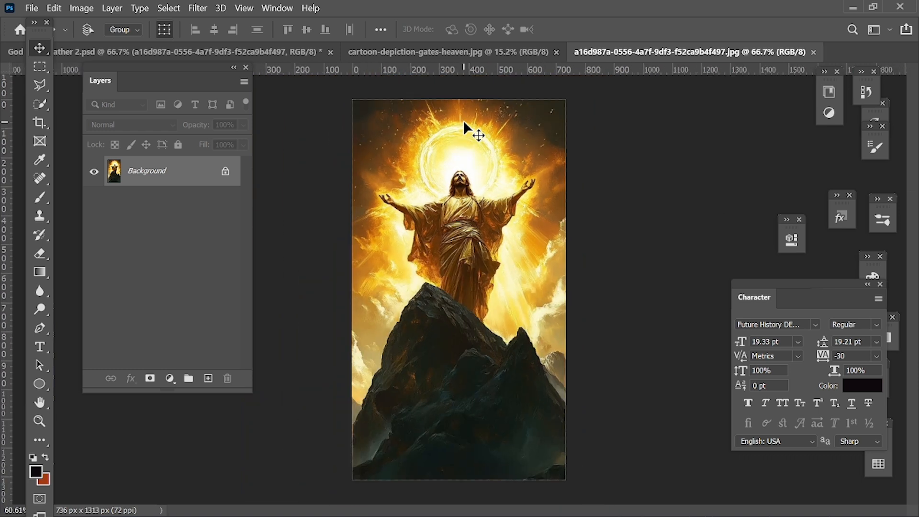
scroll(463, 119, down, 2)
scroll(467, 126, up, 3)
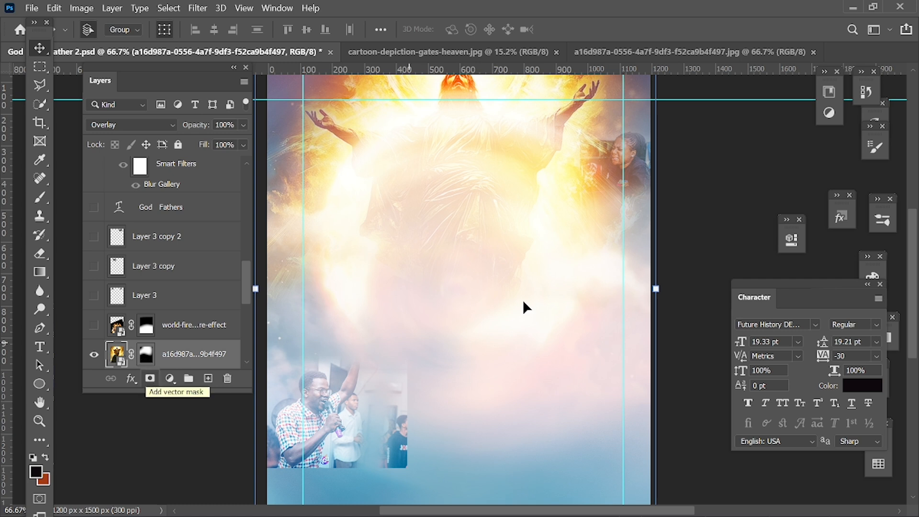
Deselect the layers and show the world-fire…re-effect layer
scroll(522, 300, down, 3)
click(723, 275)
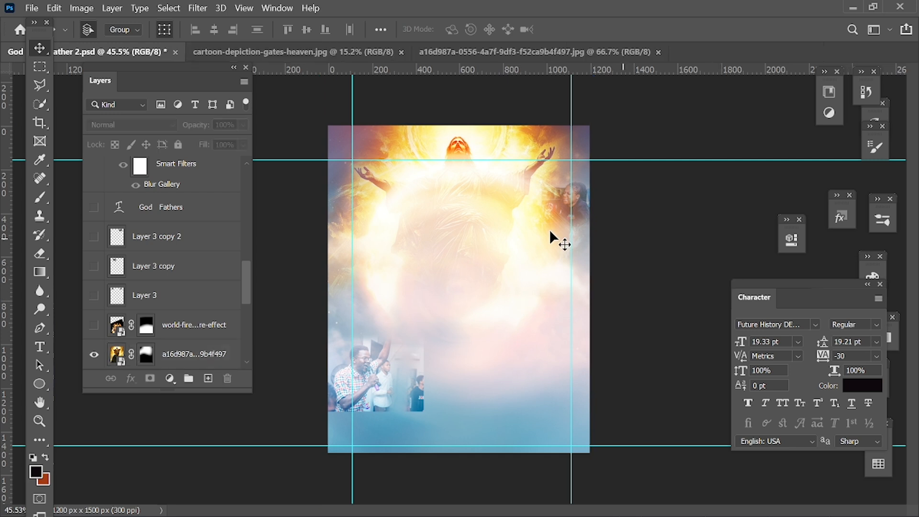
scroll(550, 228, up, 2)
click(94, 325)
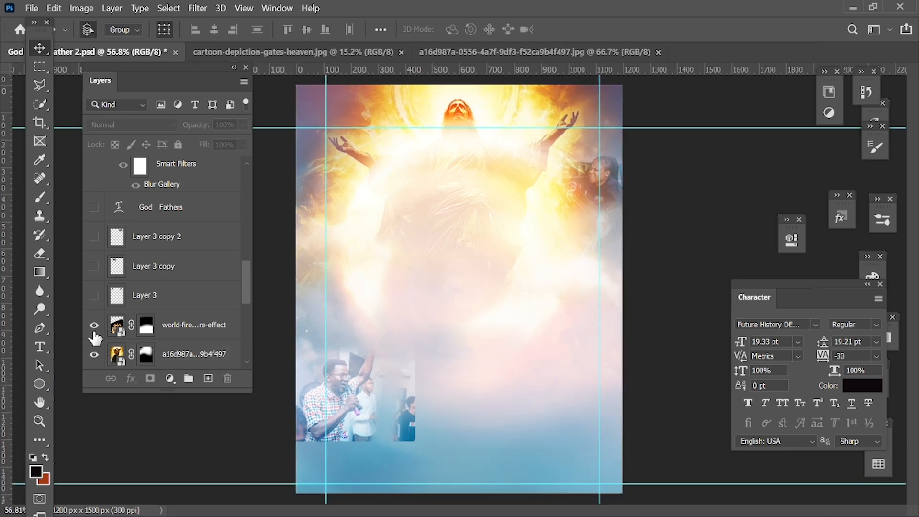
Open the world-fire layer's smart object to examine the burning globe image, and close that image
click(120, 337)
double_click(120, 337)
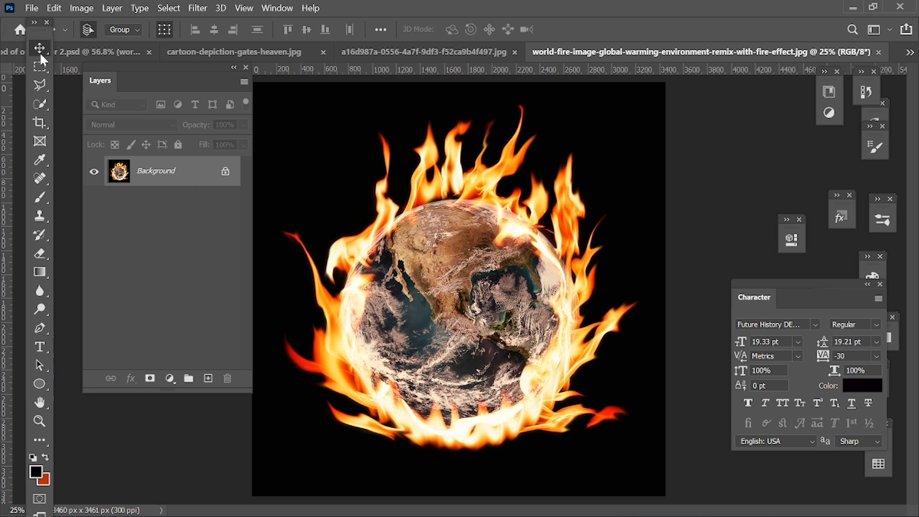
click(880, 51)
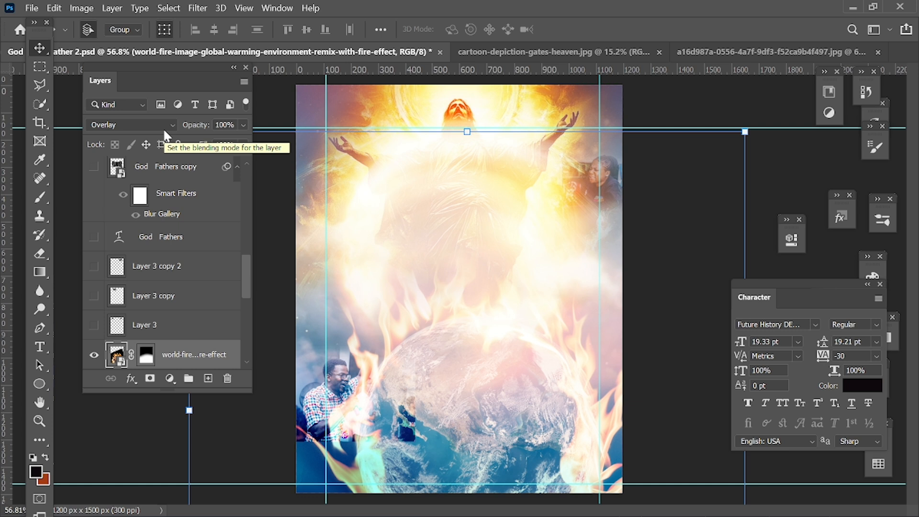
Show Layer 3, check its blend mode, and show Layer 3 copy and Layer 3 copy 2
click(94, 331)
click(144, 328)
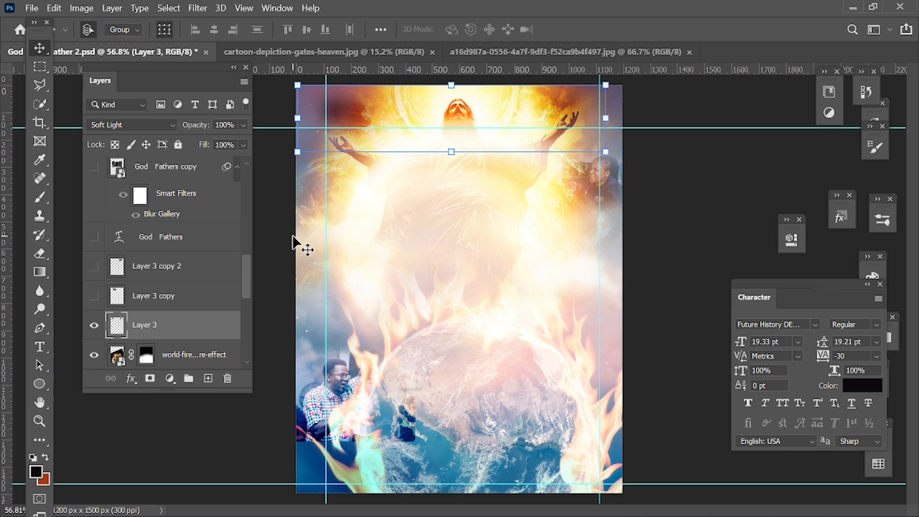
click(93, 297)
click(94, 266)
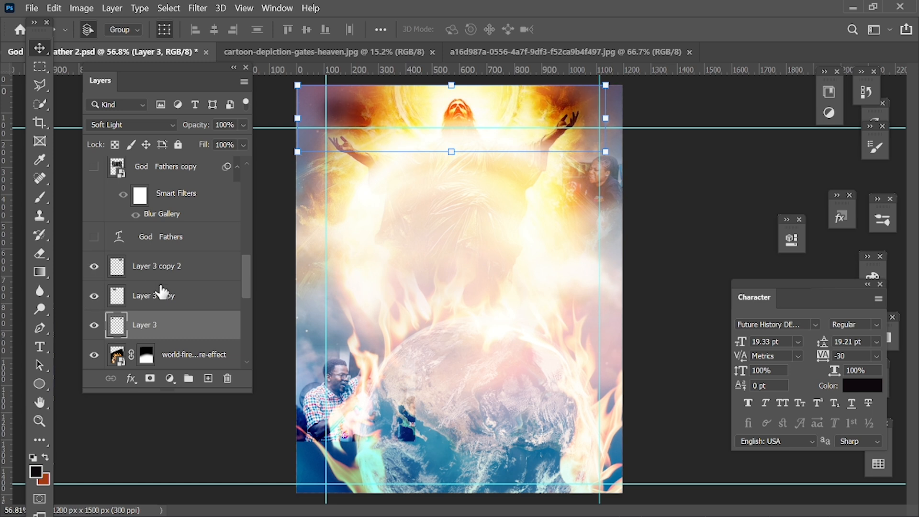
Show the God Fathers title text layer and select it to check its font
scroll(163, 292, up, 2)
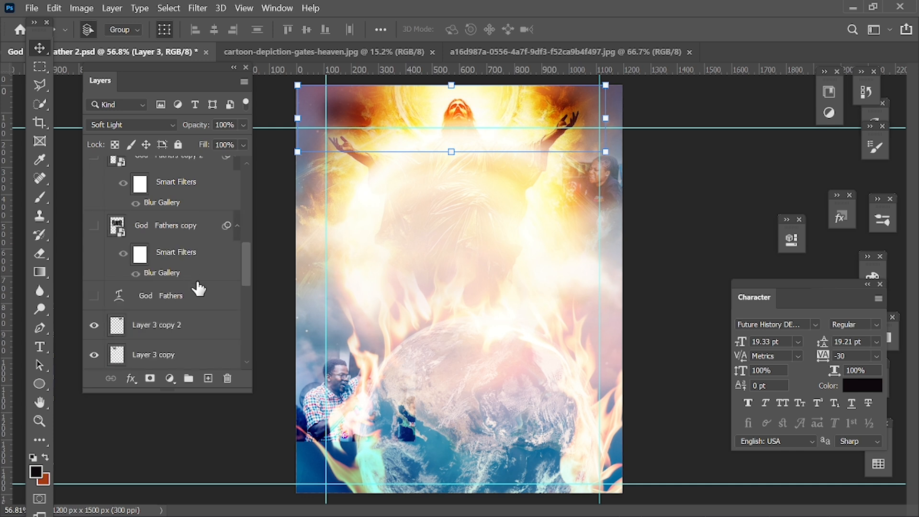
click(93, 296)
click(164, 297)
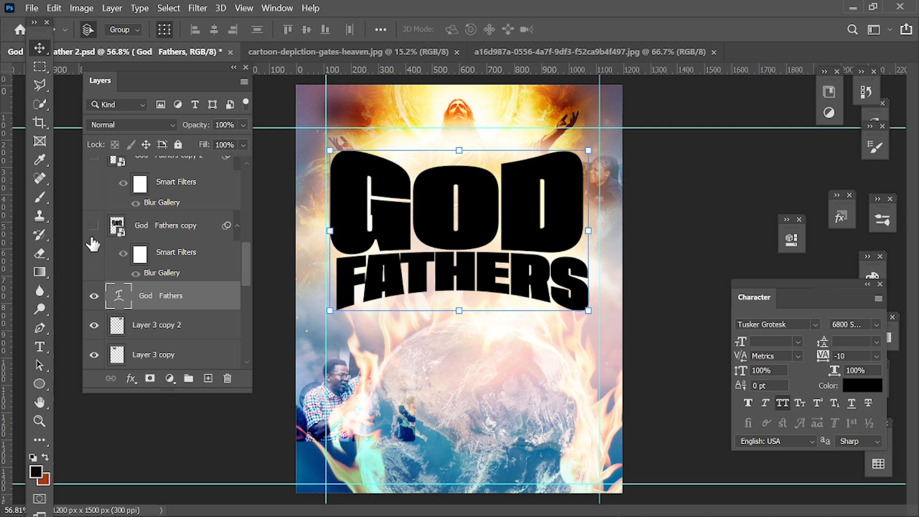
Open the God Fathers text's warp settings in Free Transform to examine the warp style and bend, and deselect the layer
scroll(160, 316, up, 3)
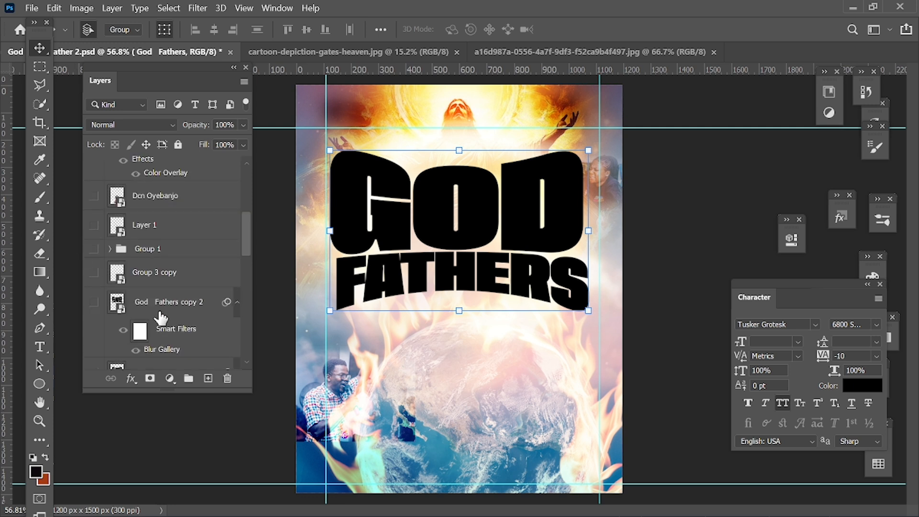
scroll(160, 317, down, 1)
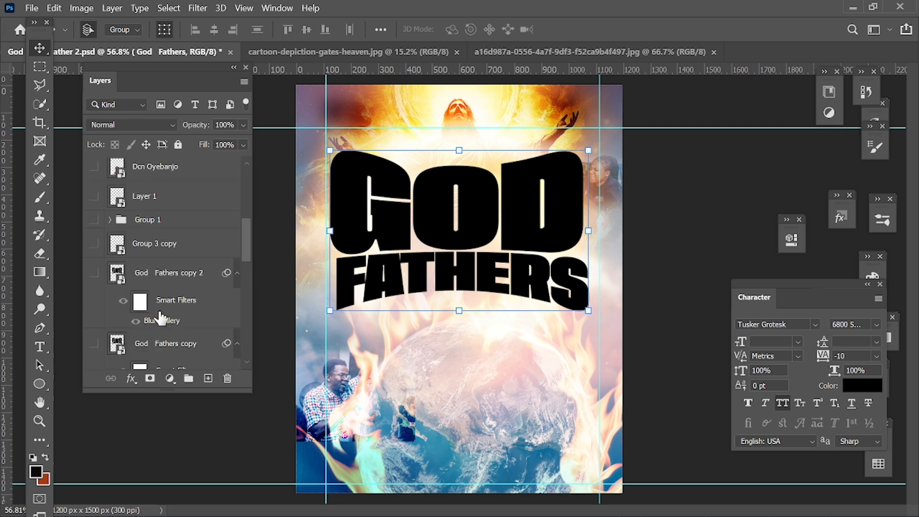
click(459, 307)
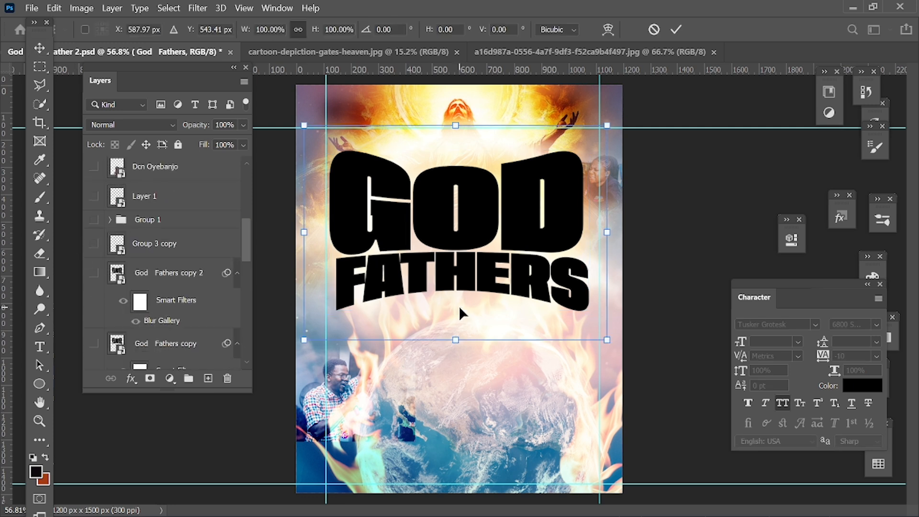
click(614, 28)
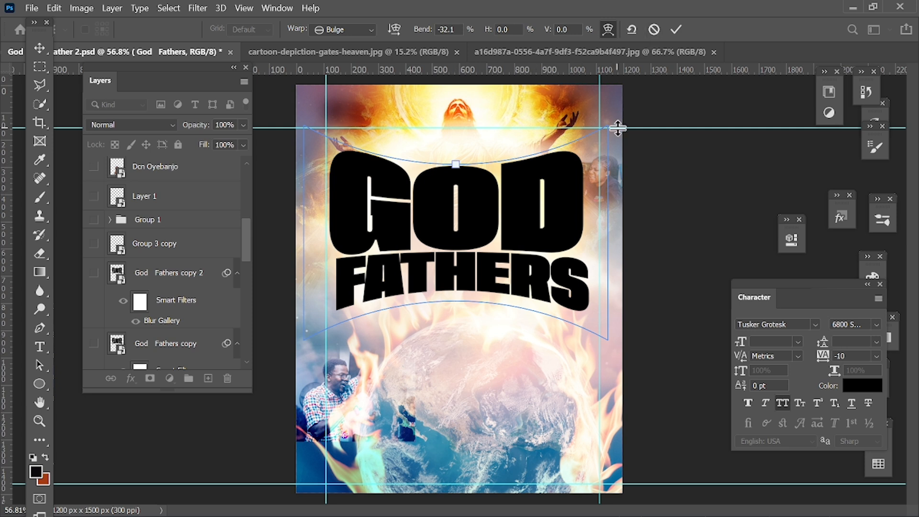
key(Return)
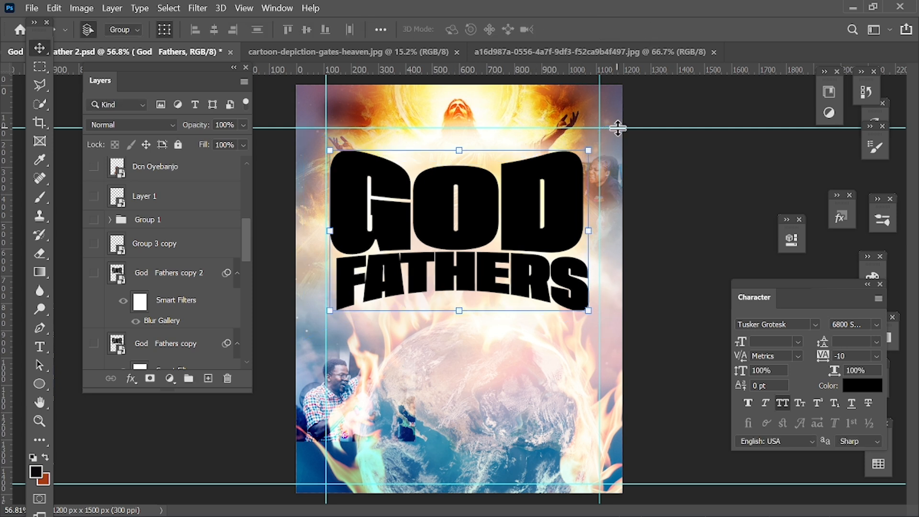
key(ctrl)
key(ctrl+t)
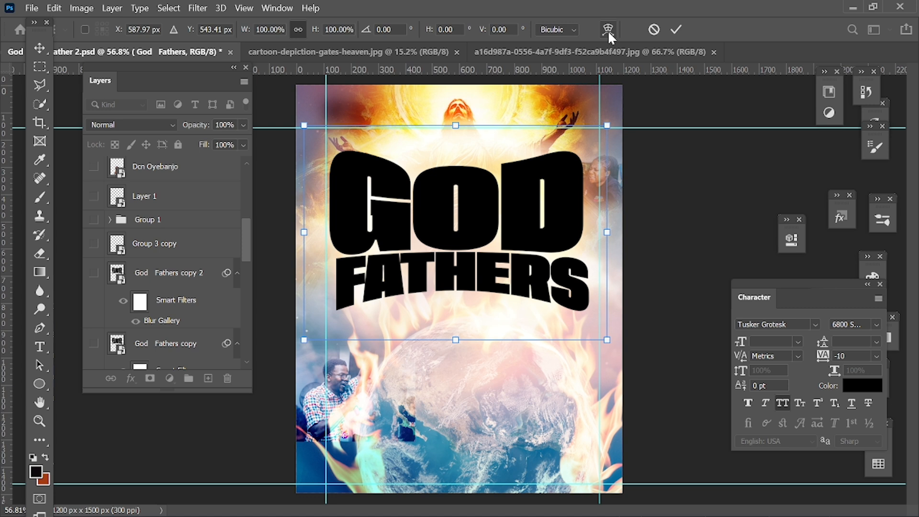
click(607, 30)
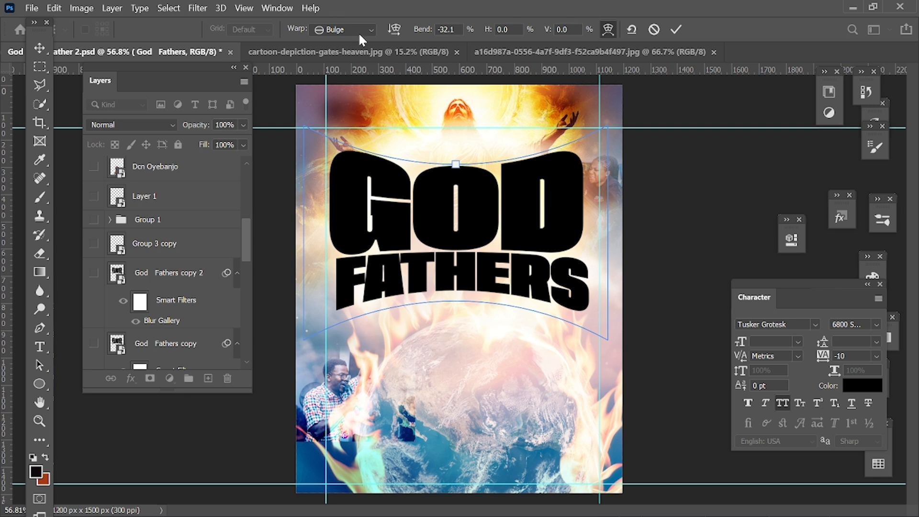
key(Return)
click(749, 155)
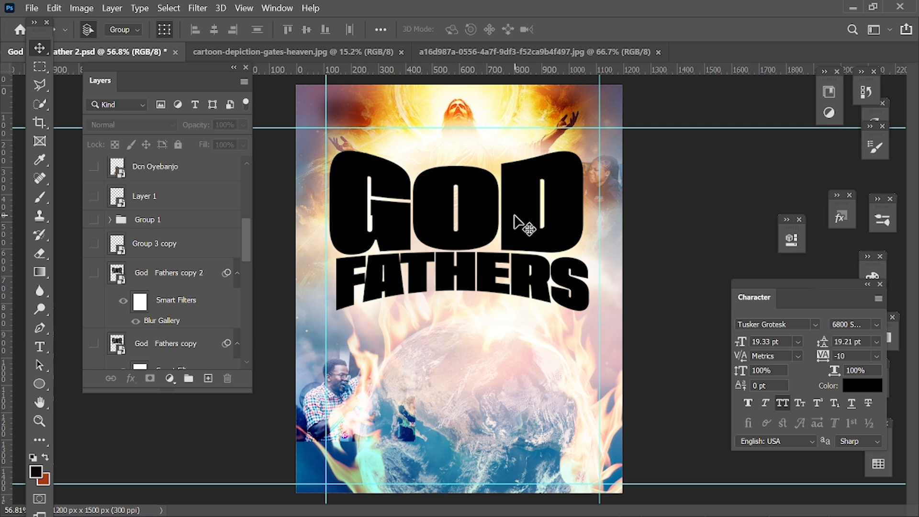
Show the God Fathers copy 2 layer and open its Blur Gallery smart filter to examine the Iris Blur amount
click(94, 274)
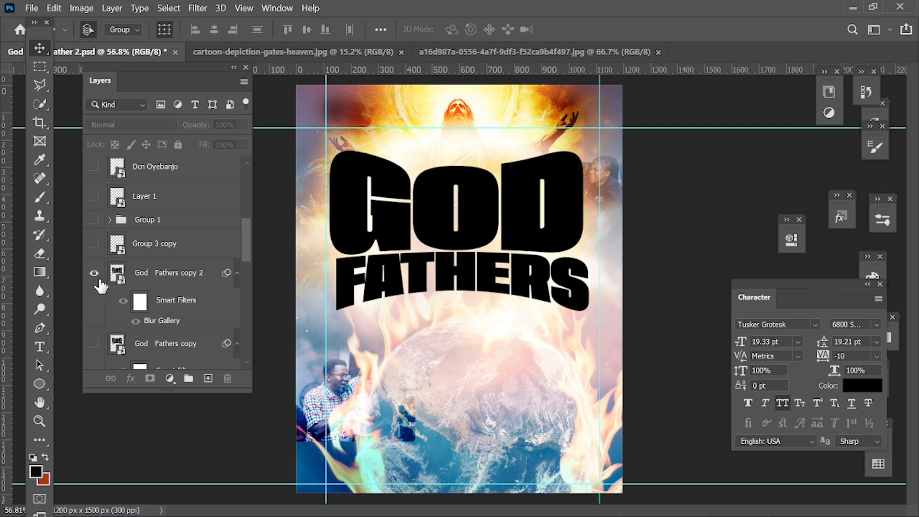
double_click(156, 322)
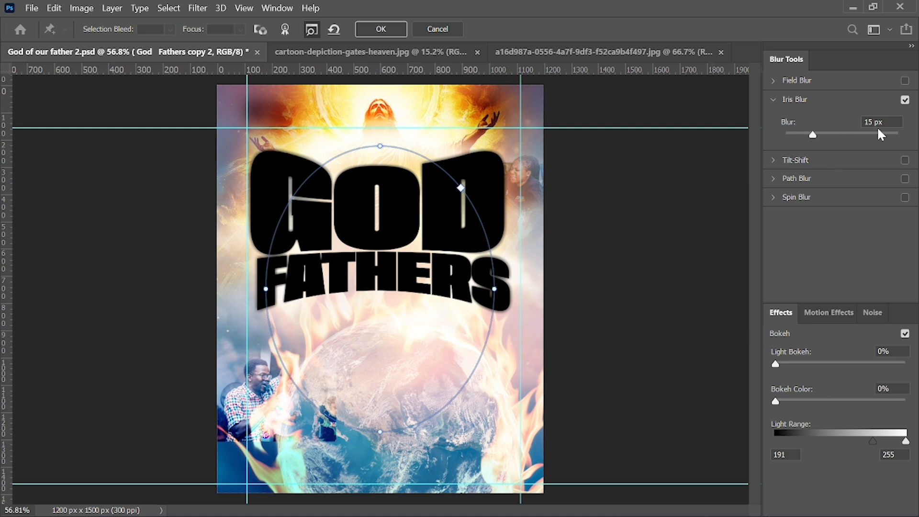
key(Return)
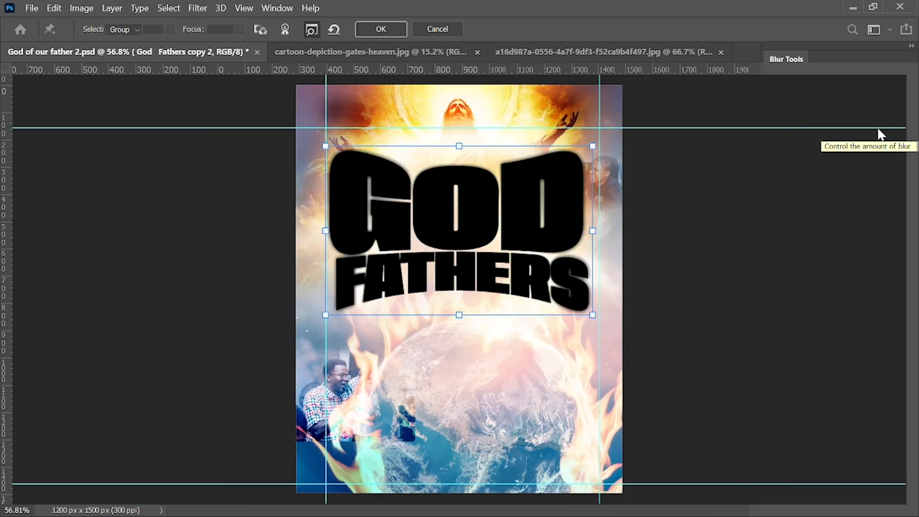
Show the Group 3 copy event logo, the Group 1 brand logos and the Layer 1 speaker photo
scroll(196, 284, up, 2)
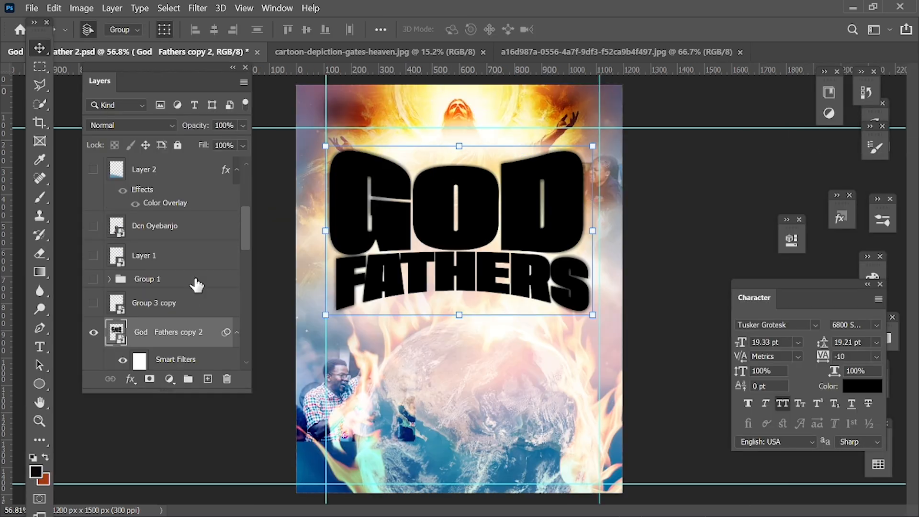
click(93, 303)
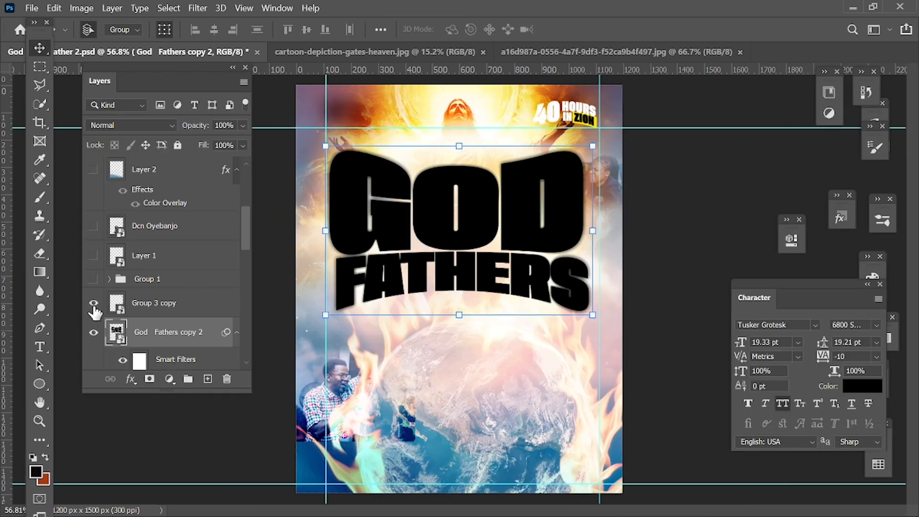
click(134, 306)
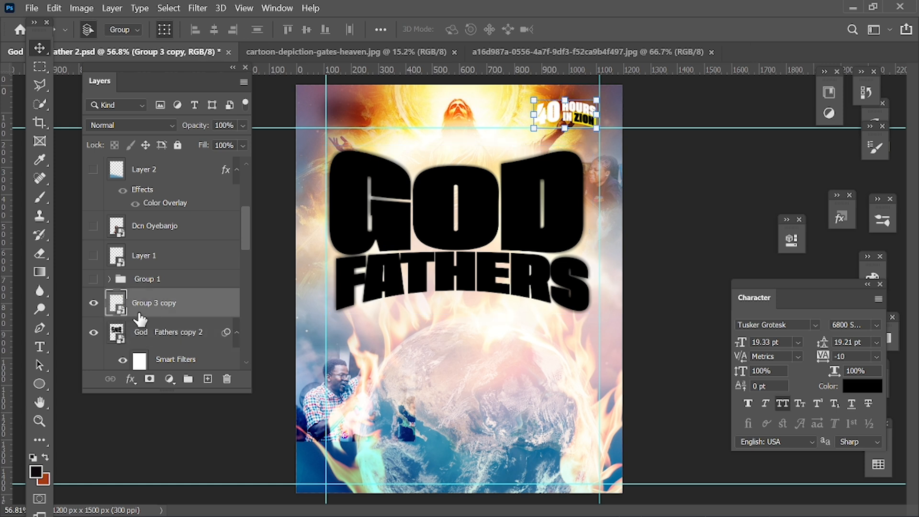
click(94, 279)
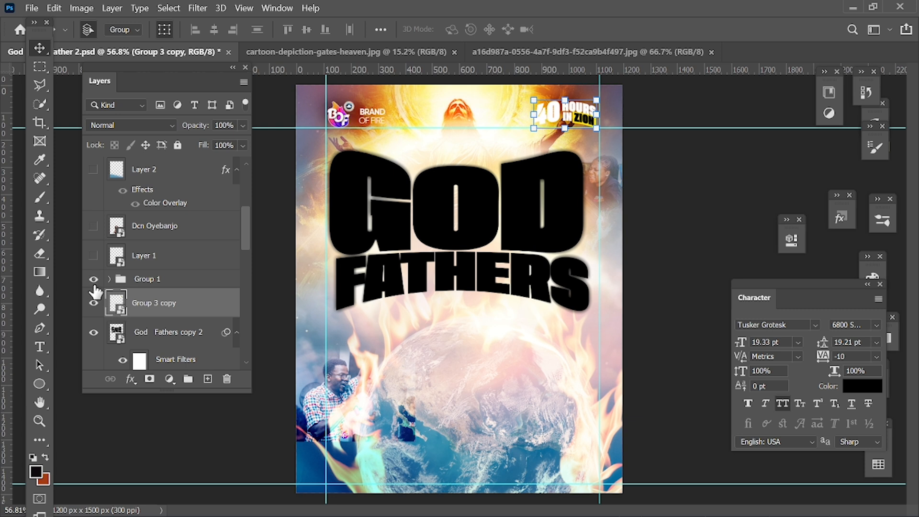
click(94, 256)
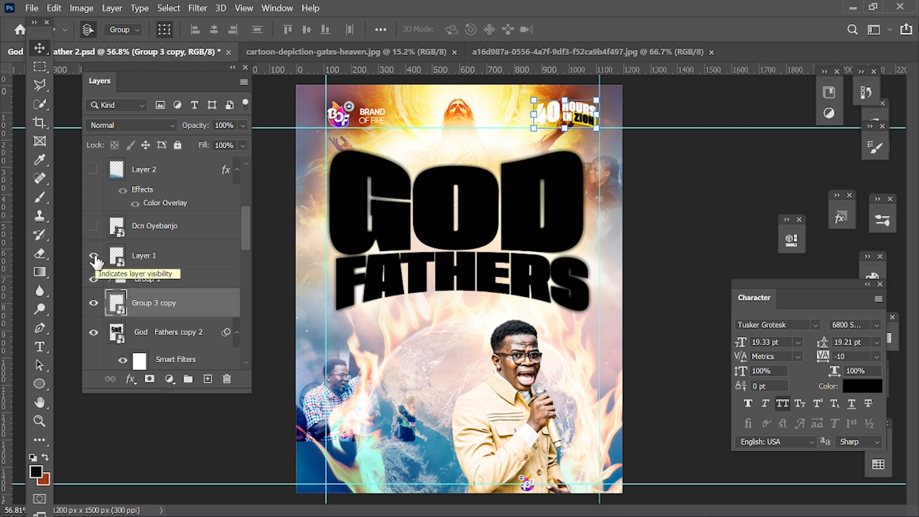
Show the main speaker's photo layer above Layer 1, and show and select Layer 2 with its Color Overlay
scroll(144, 265, up, 2)
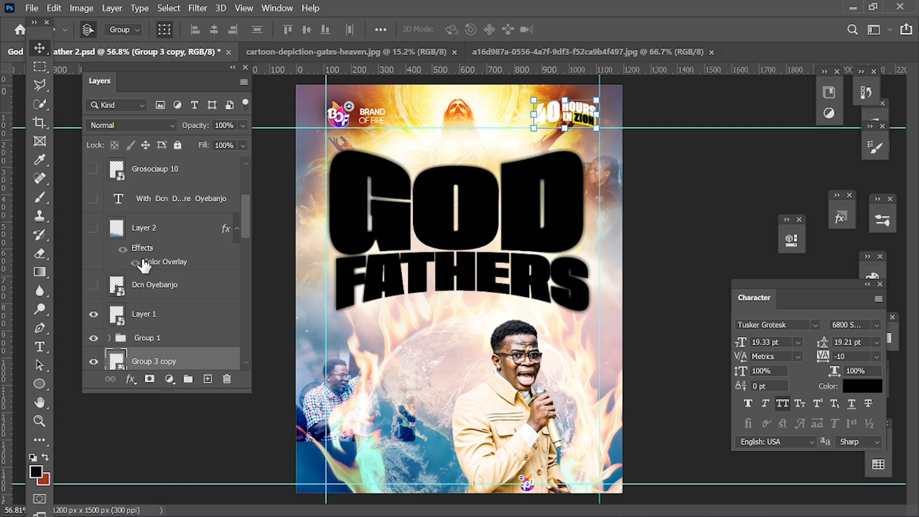
click(94, 296)
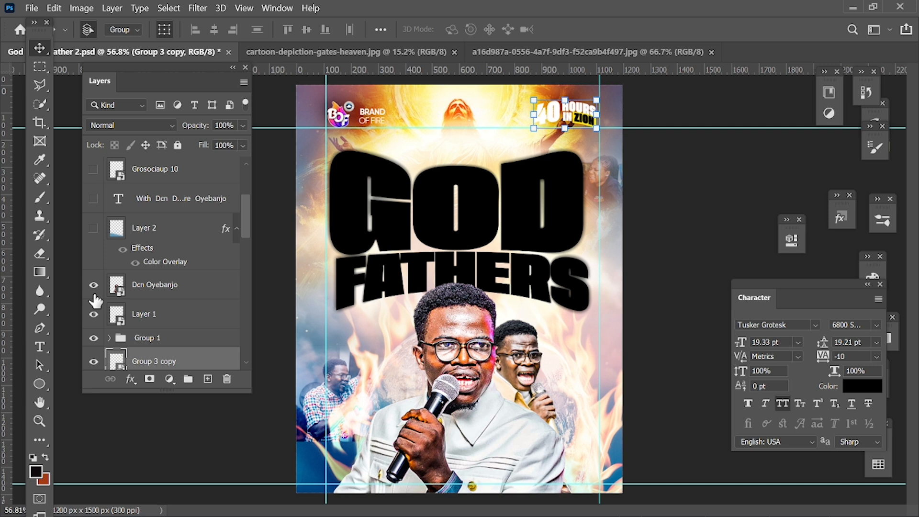
click(93, 228)
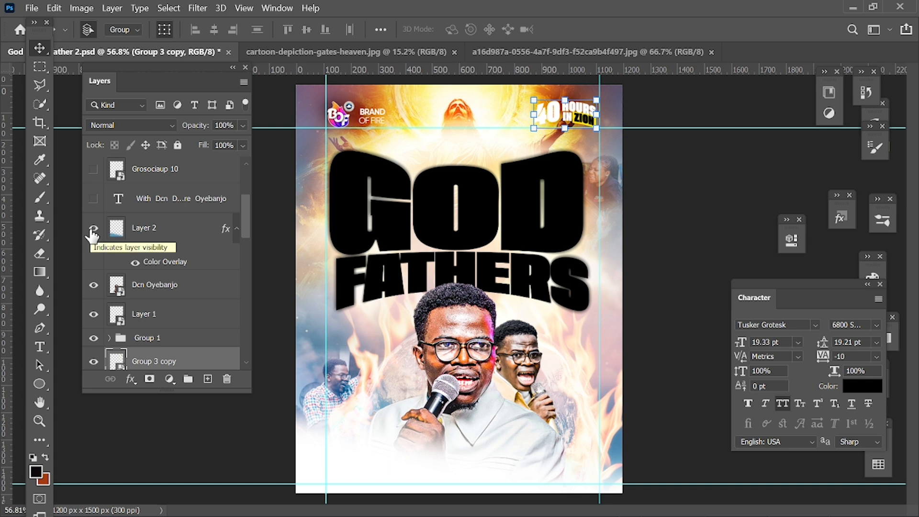
click(166, 234)
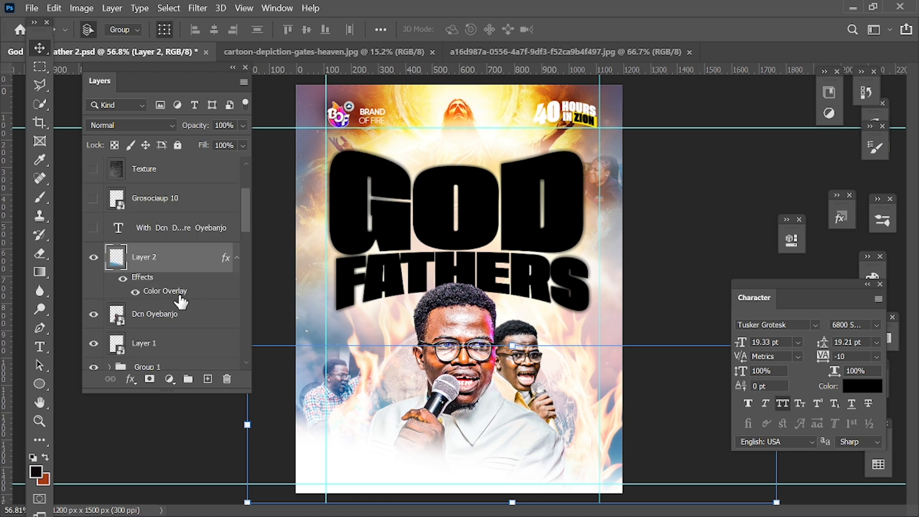
Show the text layer with the speaker's name and select it to check its character settings
mouse_move(246, 214)
mouse_down()
mouse_move(251, 176)
mouse_move(245, 214)
mouse_up()
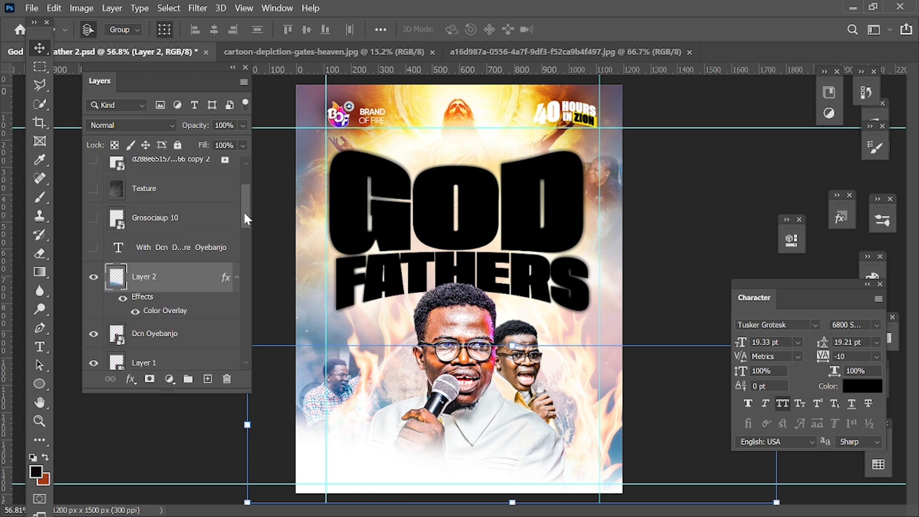
click(93, 247)
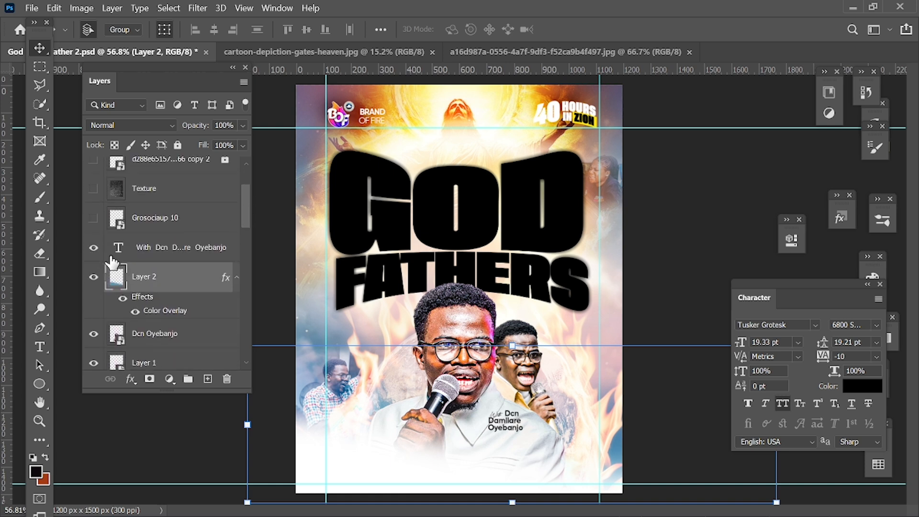
click(158, 253)
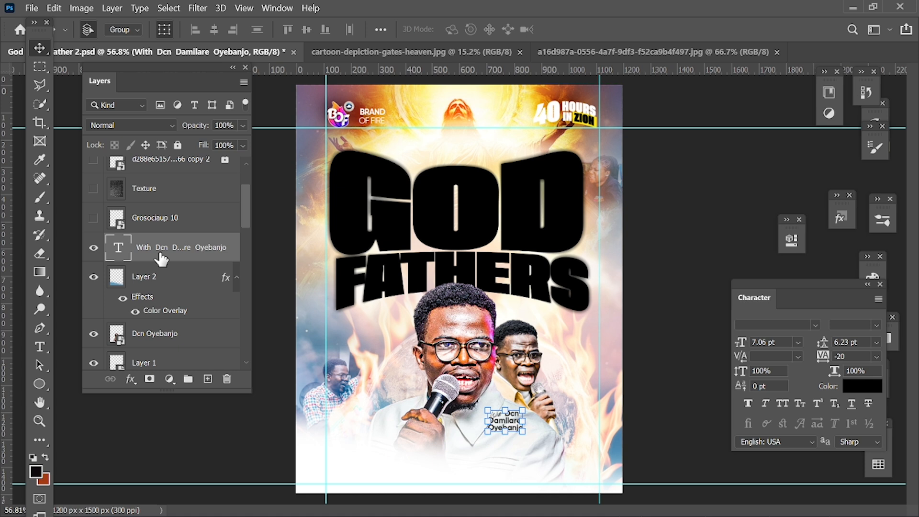
Show the Grosociaup 10, Texture and d288e65157…66 copy 2 layers
click(93, 218)
click(94, 188)
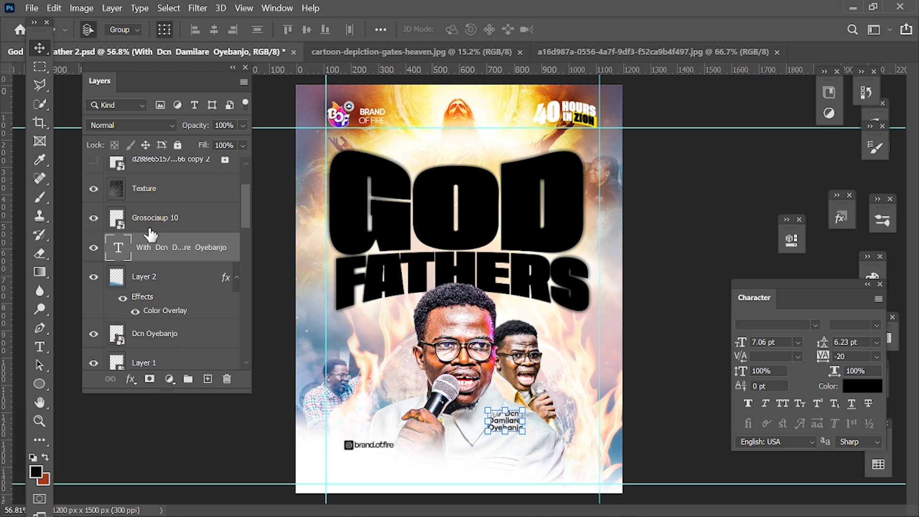
scroll(149, 215, up, 2)
click(97, 240)
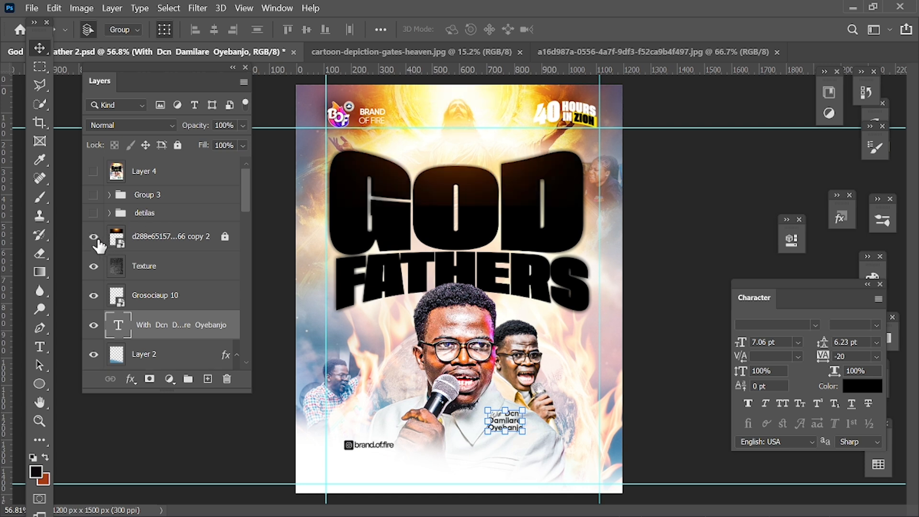
Unlock the d288e65157…66 copy 2 layer, add a layer mask, and erase softly on it over the title text
click(226, 238)
click(208, 246)
click(149, 379)
key(e)
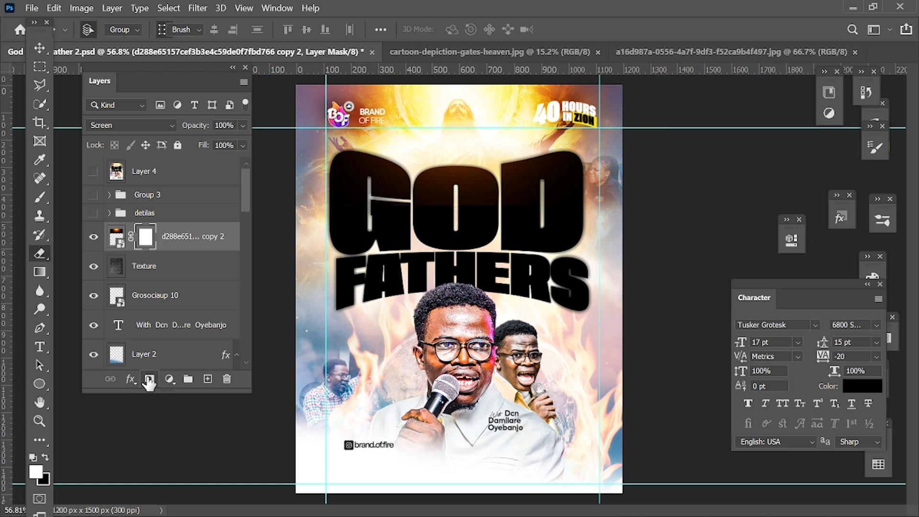
drag(482, 231, 425, 239)
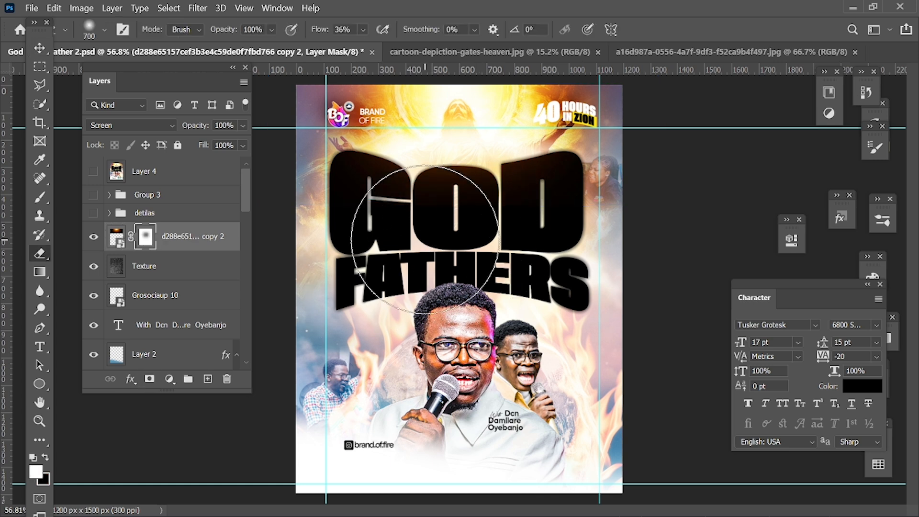
key(v)
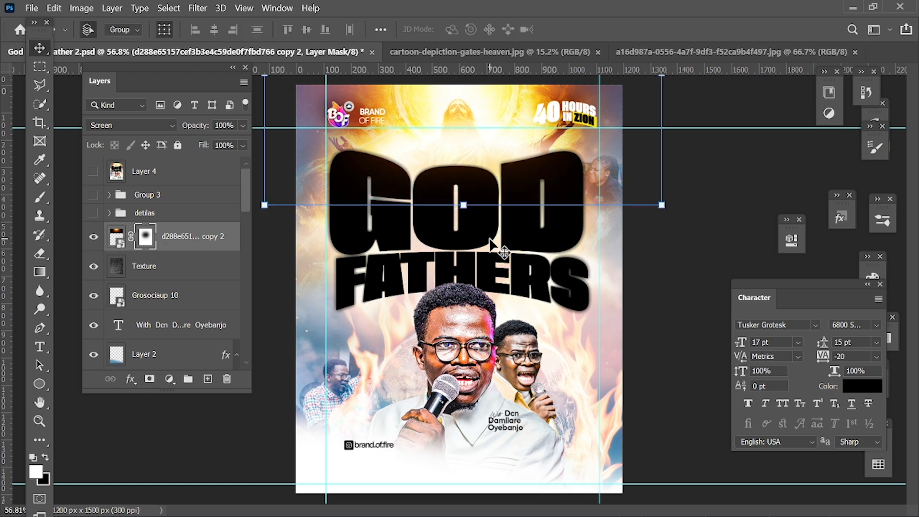
Deselect the layer and show the detilas and Group 3 groups
click(723, 223)
click(94, 213)
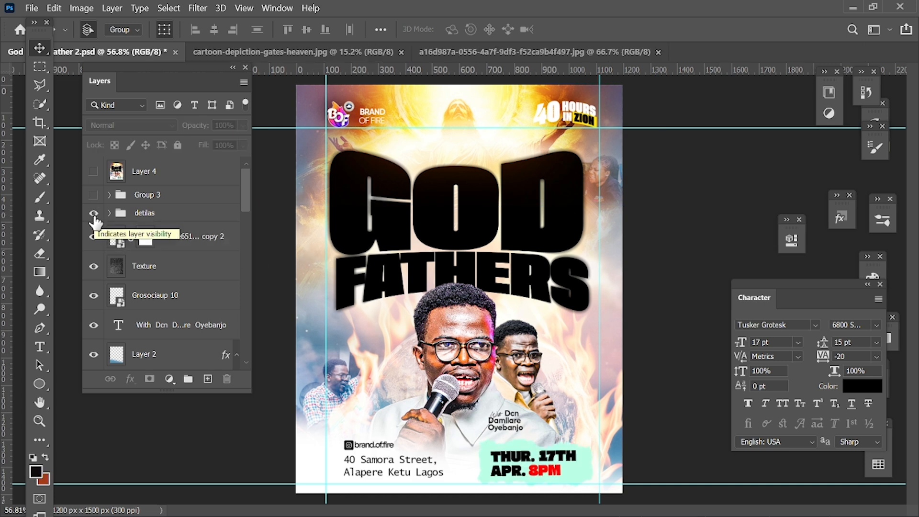
click(94, 194)
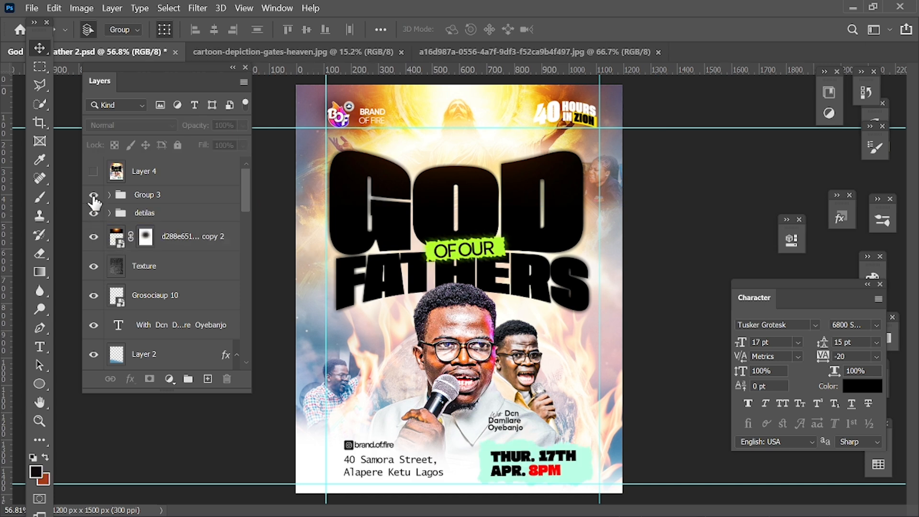